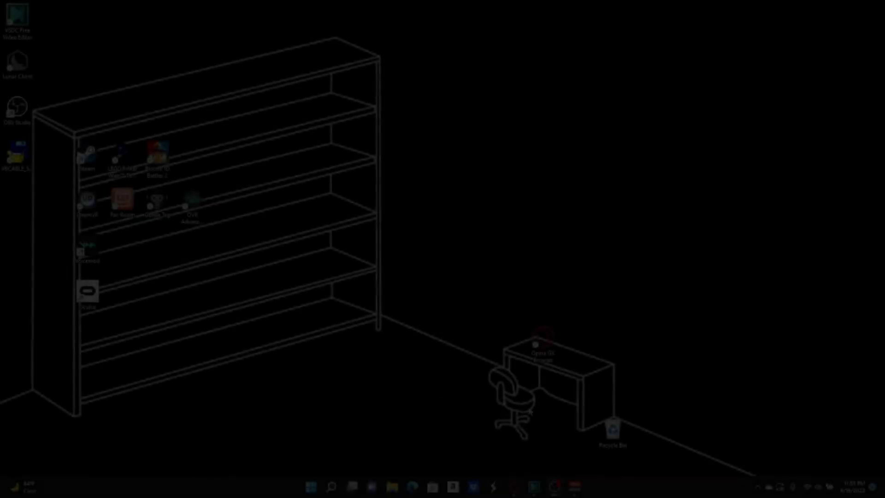
# Briefly open and hide File Explorer, then focus the Voicemeeter mixer.
pyautogui.click(399, 495)
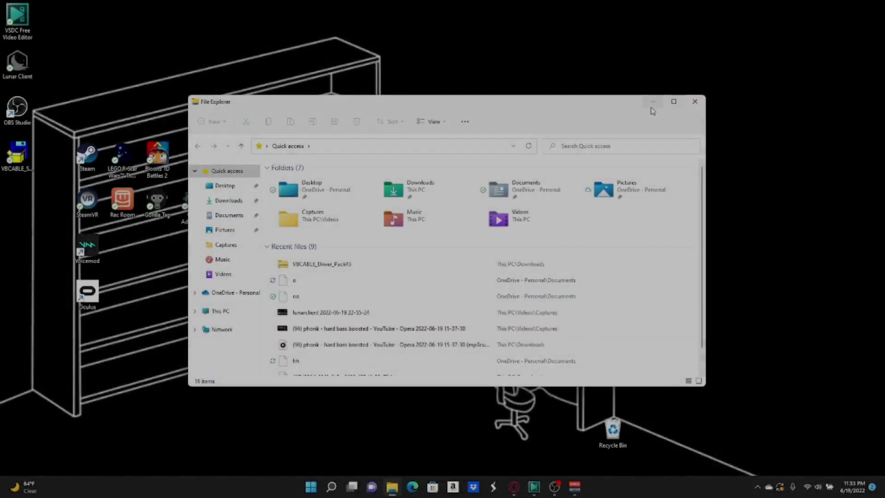
pyautogui.click(653, 101)
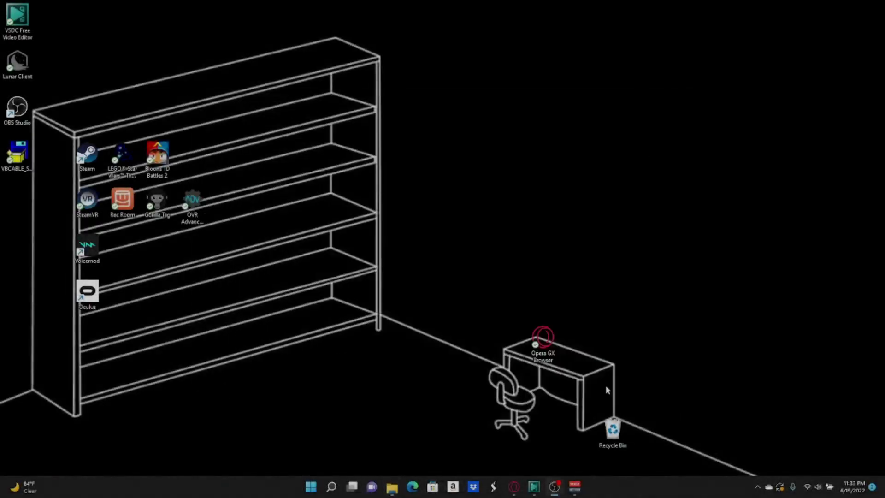
pyautogui.click(575, 487)
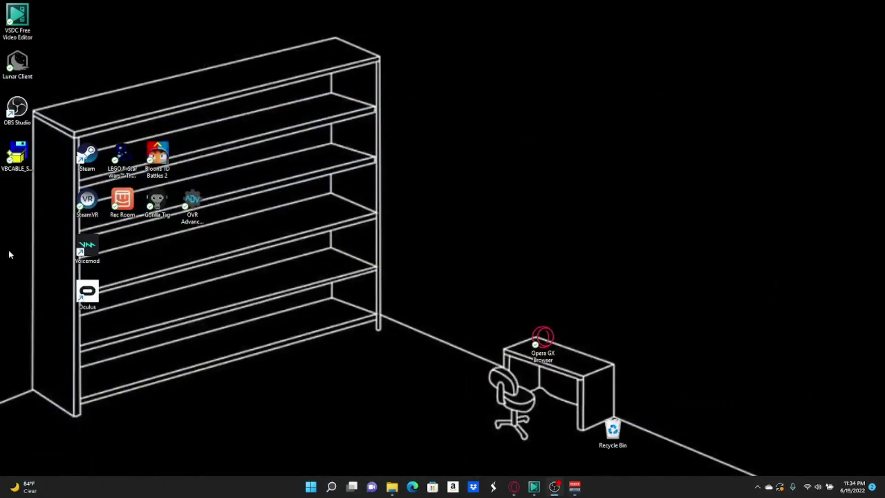
# Open Opera GX, glance at the Voicemeeter Banana tab, and return to the VB-CABLE download page.
pyautogui.click(514, 487)
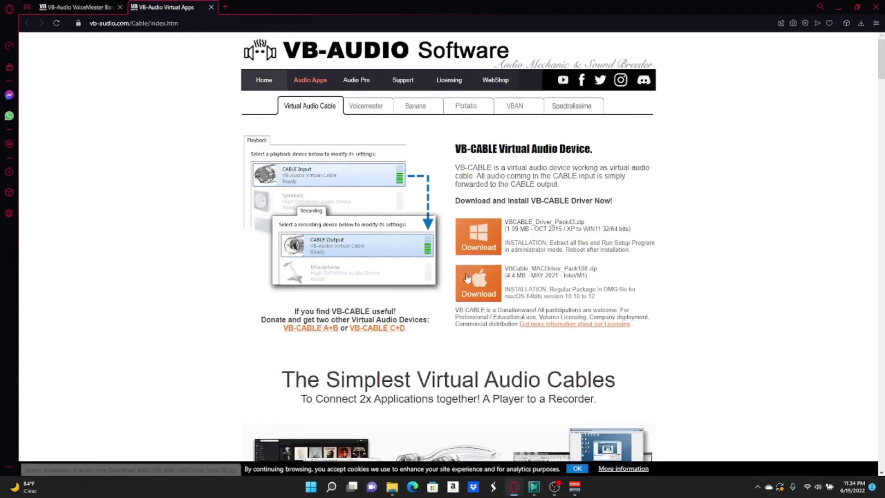
pyautogui.click(104, 13)
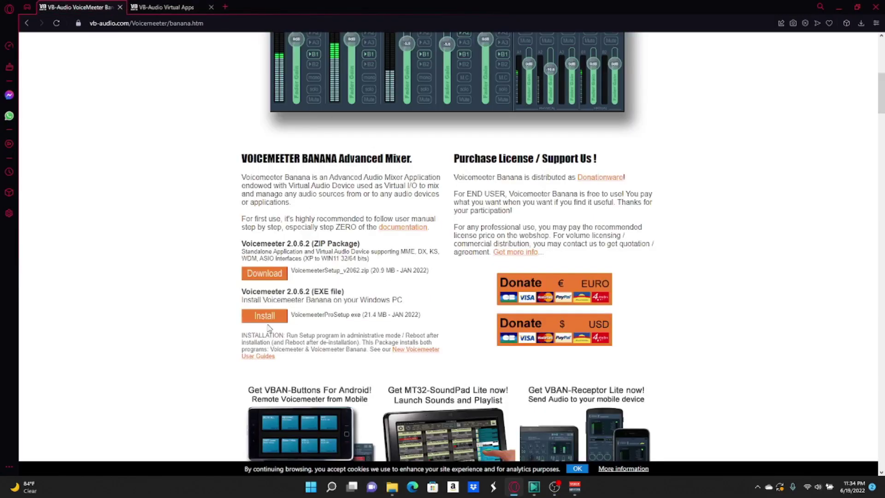
pyautogui.hotkey('ctrl', 'Tab')
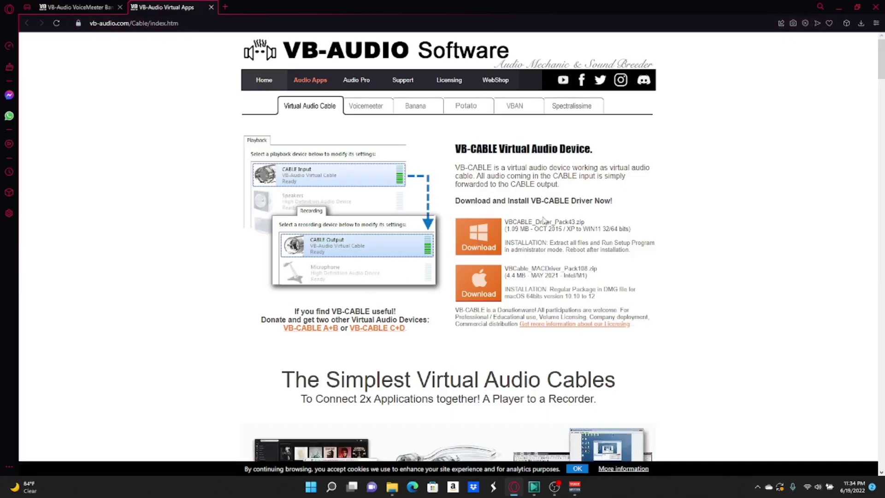
# Minimize the browser and inspect the VoicemeeterProSetup installer in Downloads without running it.
pyautogui.click(839, 7)
pyautogui.click(392, 487)
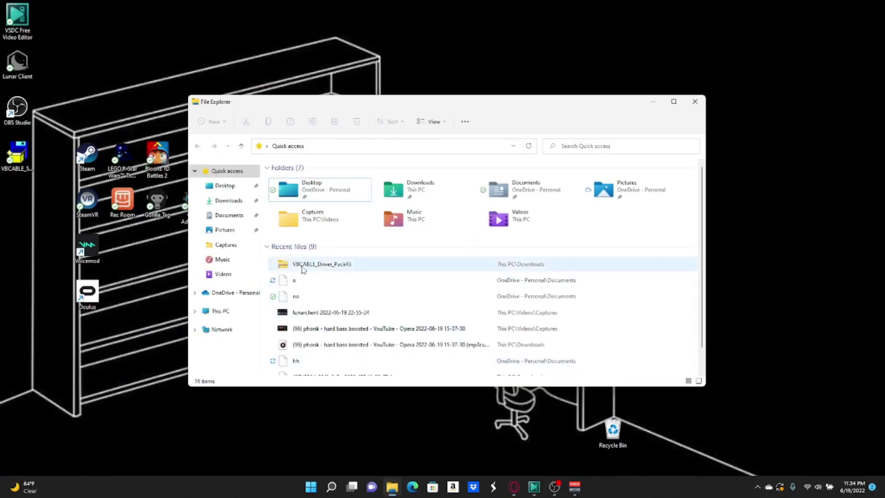
pyautogui.click(235, 201)
pyautogui.scroll(-2, 366, 306)
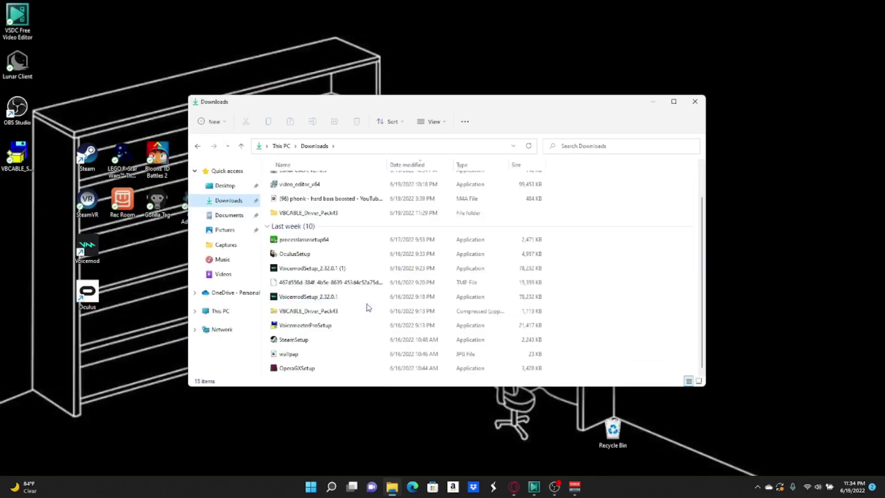
pyautogui.click(314, 328)
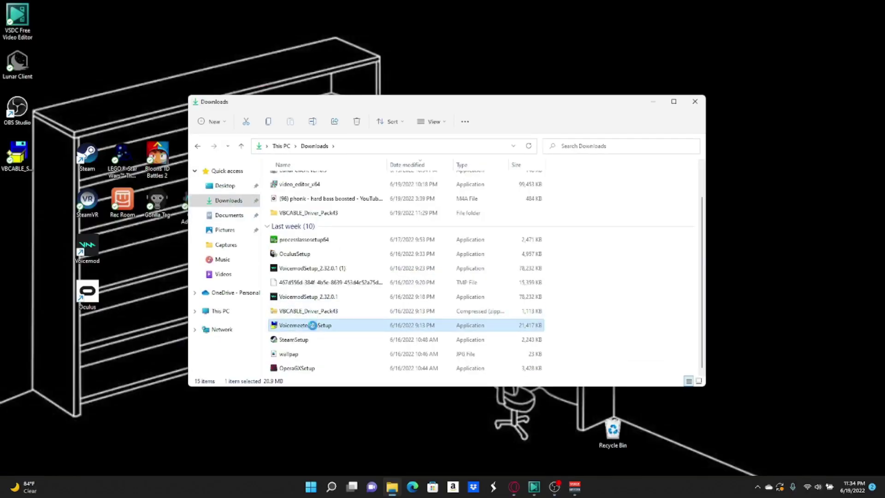
pyautogui.rightClick(316, 325)
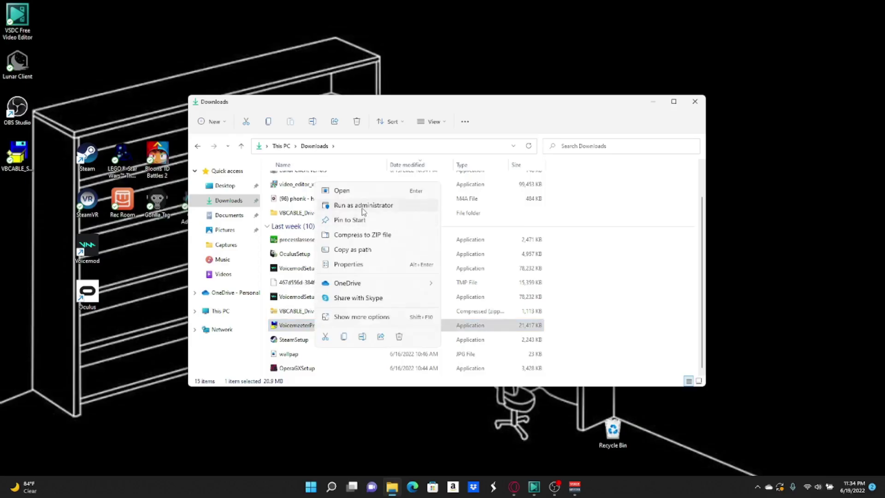
pyautogui.click(610, 263)
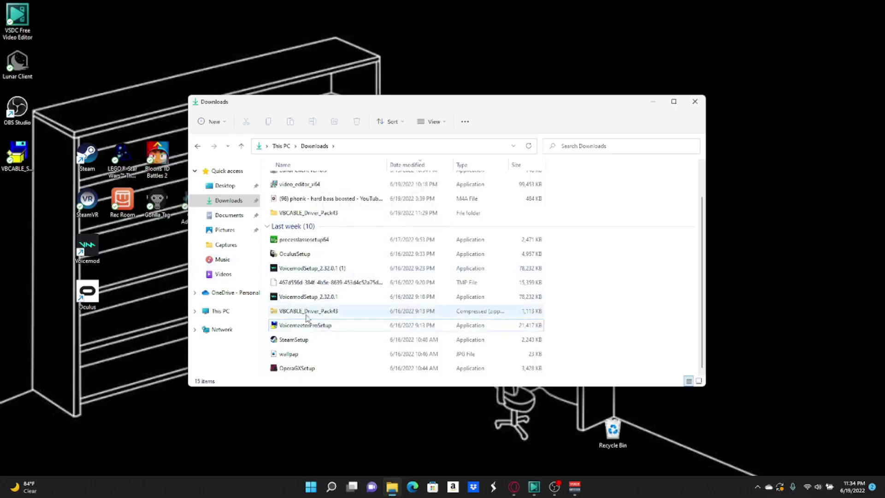
# Look at VBCABLE_Setup_x64 inside VBCABLE_Driver_Pack43 without running it, then close Explorer.
pyautogui.doubleClick(331, 212)
pyautogui.scroll(-4, 341, 258)
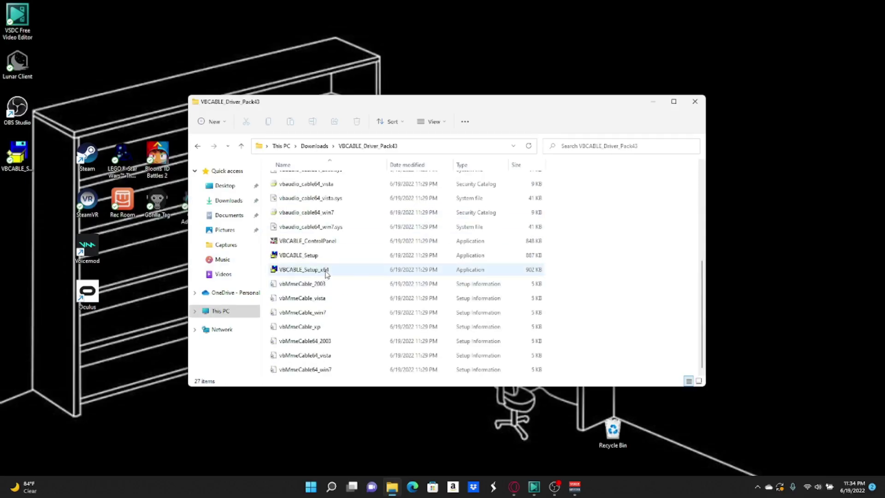
pyautogui.rightClick(327, 273)
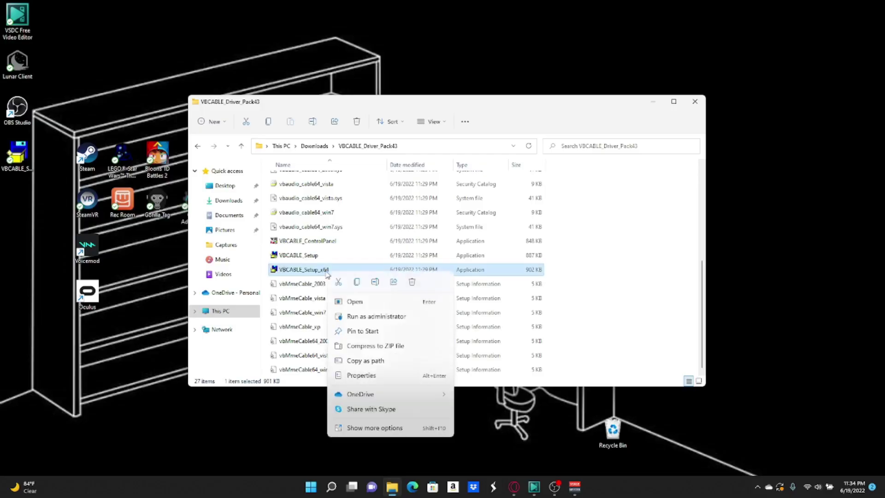
pyautogui.click(605, 297)
pyautogui.scroll(4, 618, 316)
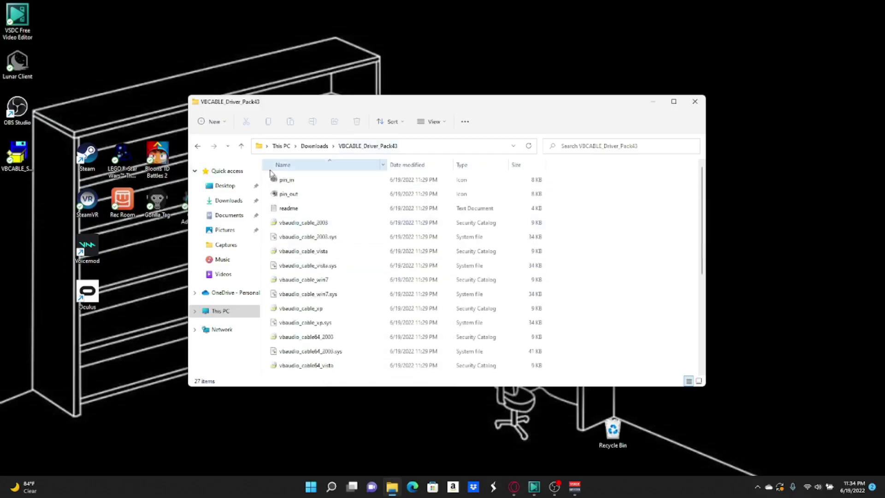
pyautogui.click(696, 103)
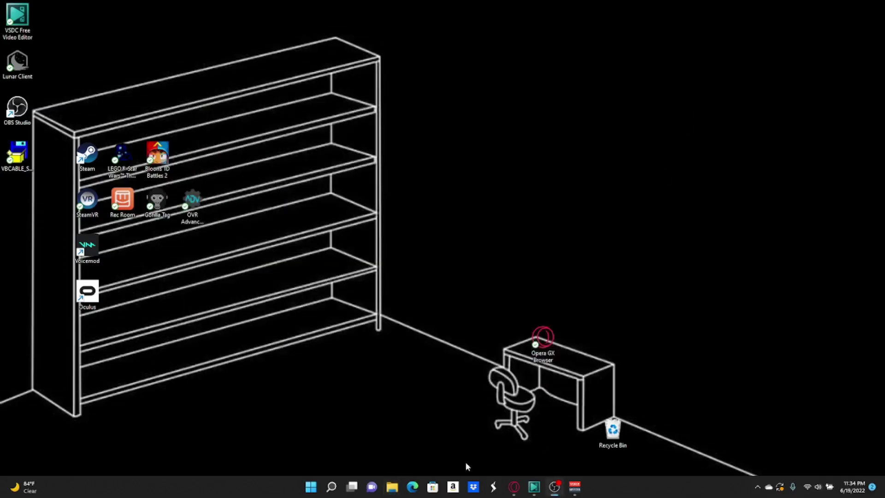
# Restore Voicemeeter Banana and check the hardware input 1 device list.
pyautogui.click(577, 487)
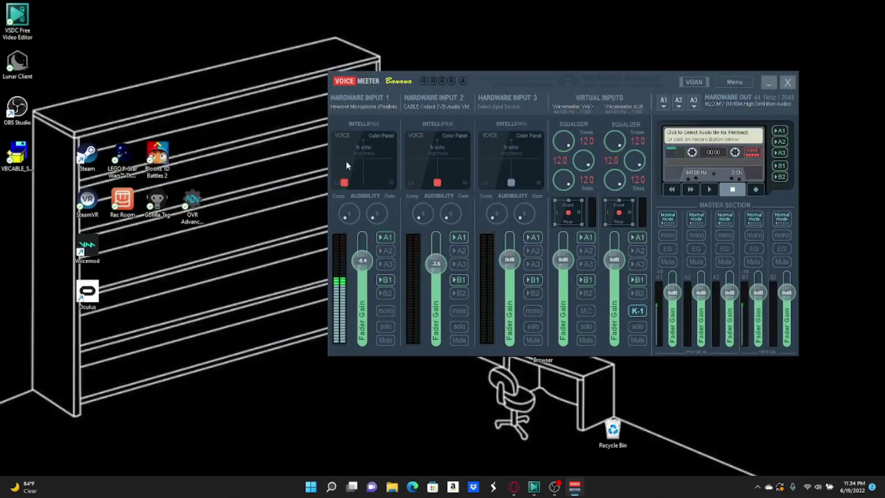
pyautogui.click(376, 102)
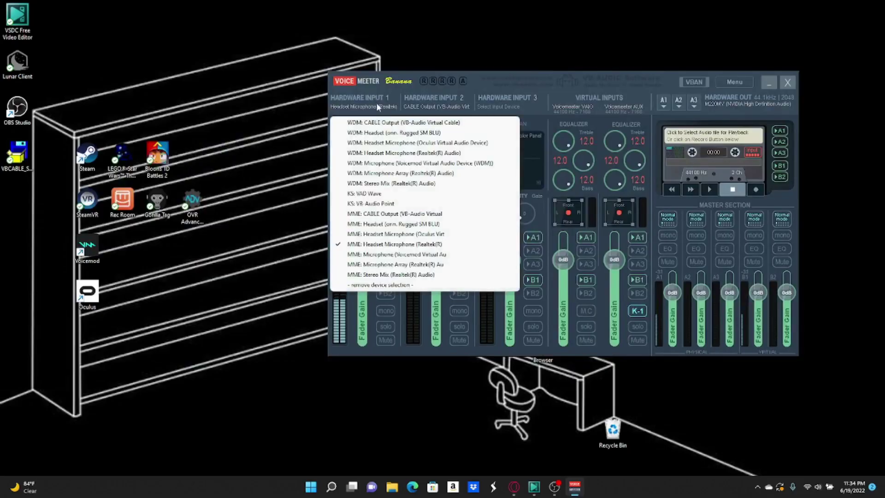
pyautogui.click(435, 90)
pyautogui.click(347, 103)
pyautogui.moveTo(526, 81); pyautogui.dragTo(528, 80)
# Leave the A1 output device unchanged and set the AUX strip karaoke mode to K-1.
pyautogui.click(666, 101)
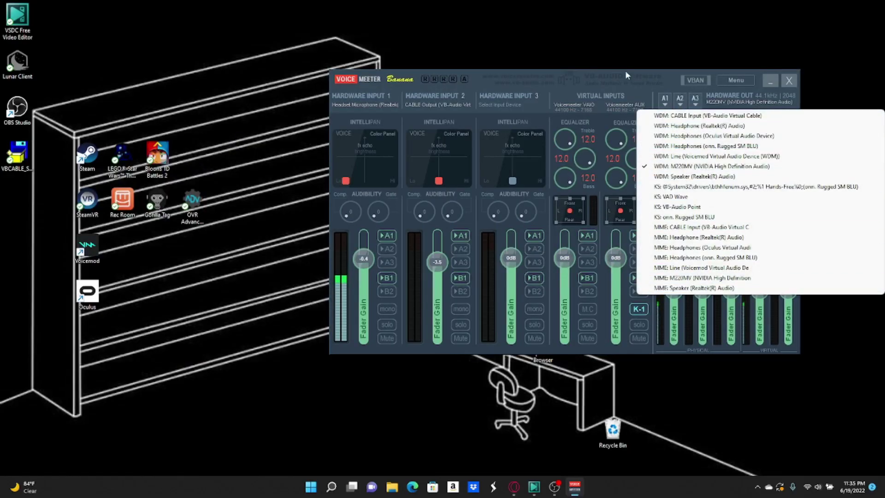
pyautogui.click(626, 83)
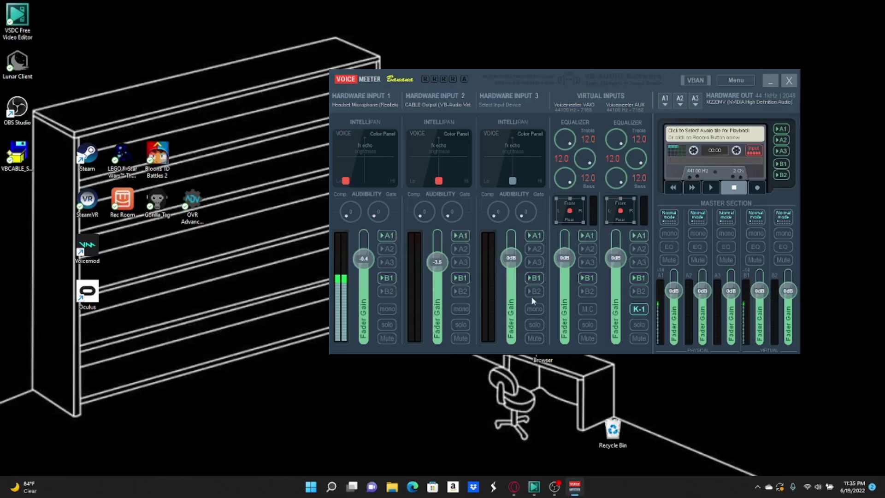
pyautogui.click(640, 312)
# Keep input 2 on CABLE Output, pan both inputs slightly left, and match input 2 gain to input 1.
pyautogui.click(436, 97)
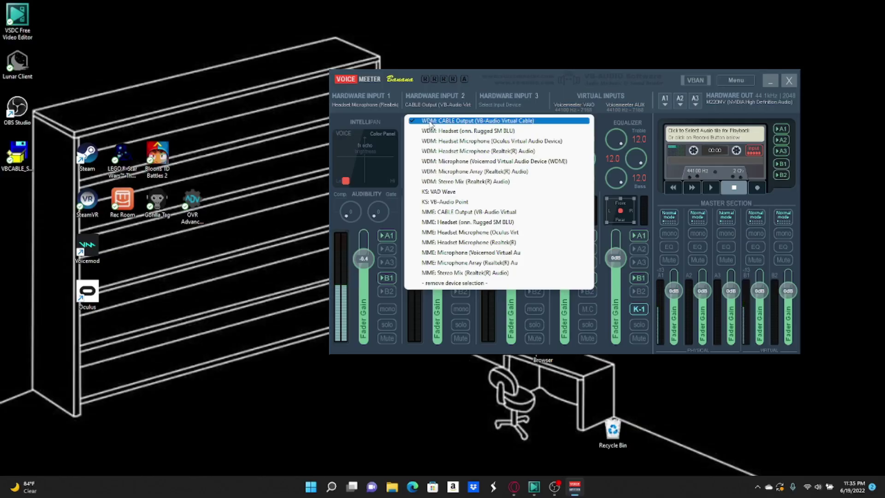
pyautogui.click(457, 85)
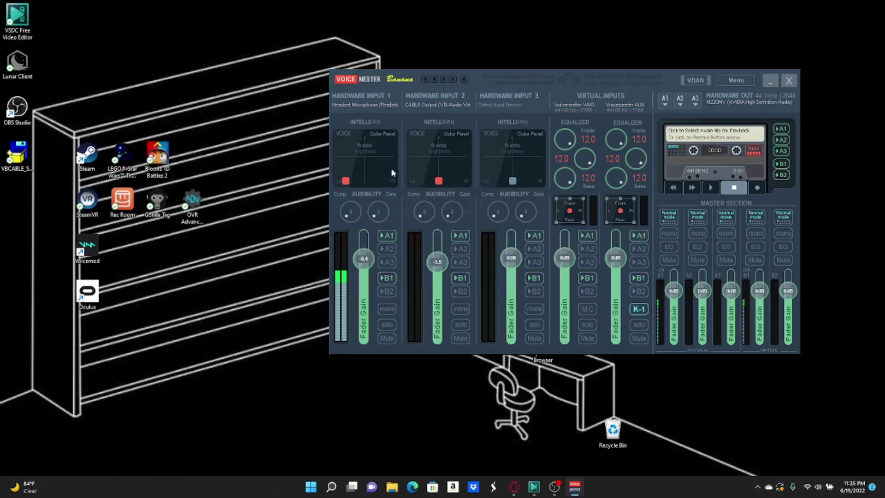
pyautogui.moveTo(346, 180)
pyautogui.mouseDown()
pyautogui.moveTo(333, 198)
pyautogui.moveTo(357, 198)
pyautogui.mouseUp()
pyautogui.moveTo(438, 181); pyautogui.dragTo(441, 258)
pyautogui.moveTo(437, 264); pyautogui.dragTo(438, 258)
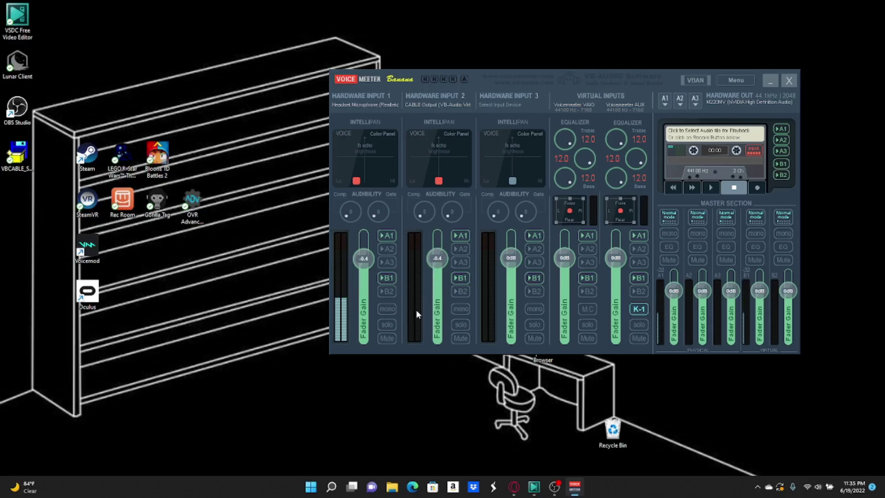
# Minimize Voicemeeter and go to the per-app Volume mixer in Sound settings.
pyautogui.click(770, 80)
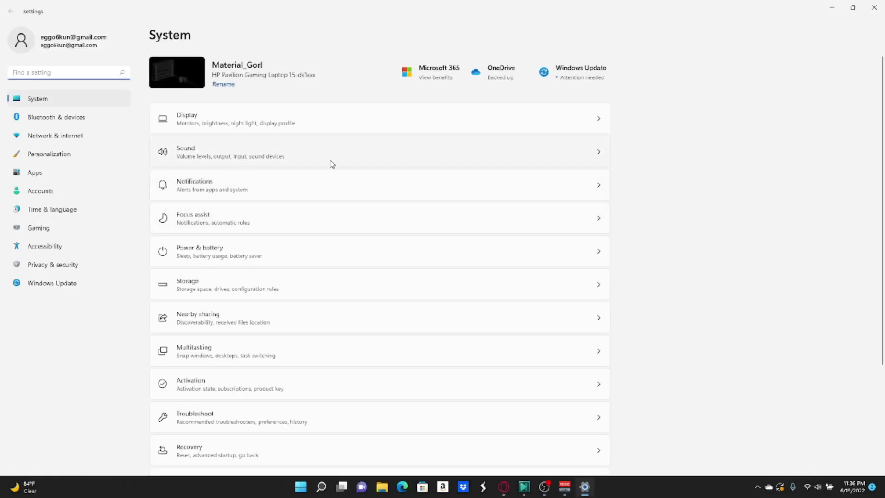
pyautogui.click(220, 156)
pyautogui.scroll(-8, 405, 235)
pyautogui.scroll(-4, 328, 343)
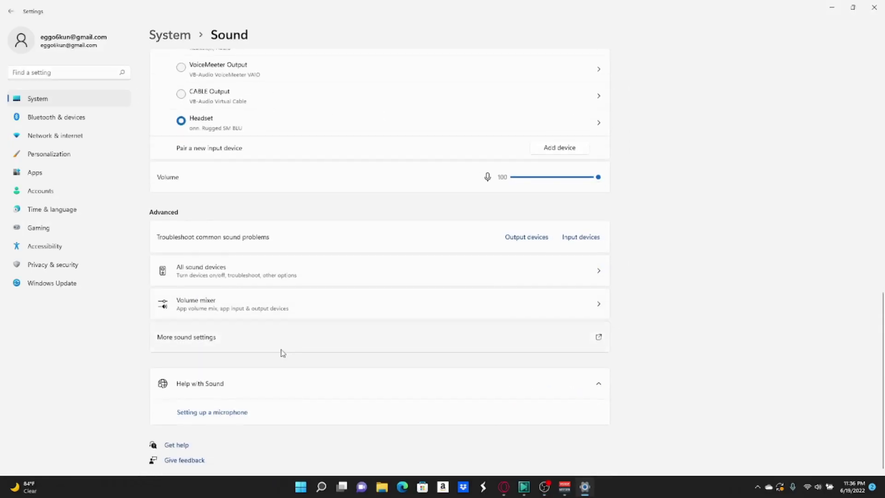
pyautogui.click(201, 307)
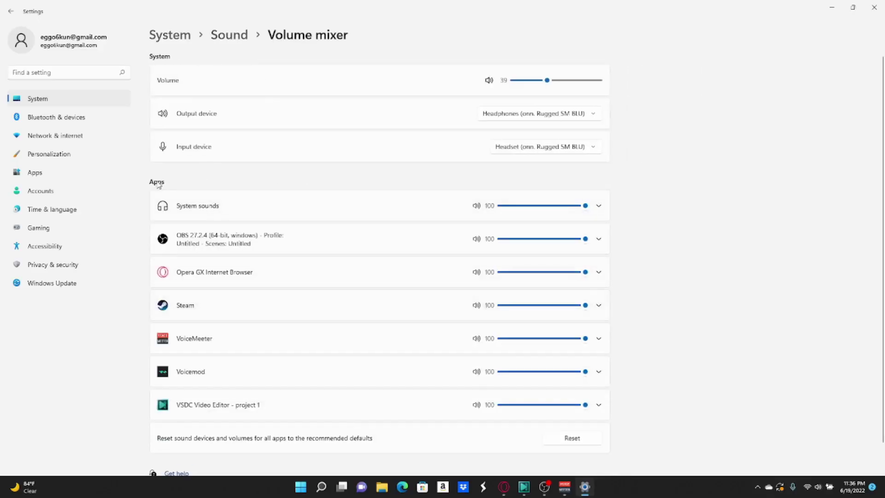
# Set Opera GX's output device to CABLE Input (VB-Audio Virtual Cable) and close Settings.
pyautogui.click(601, 273)
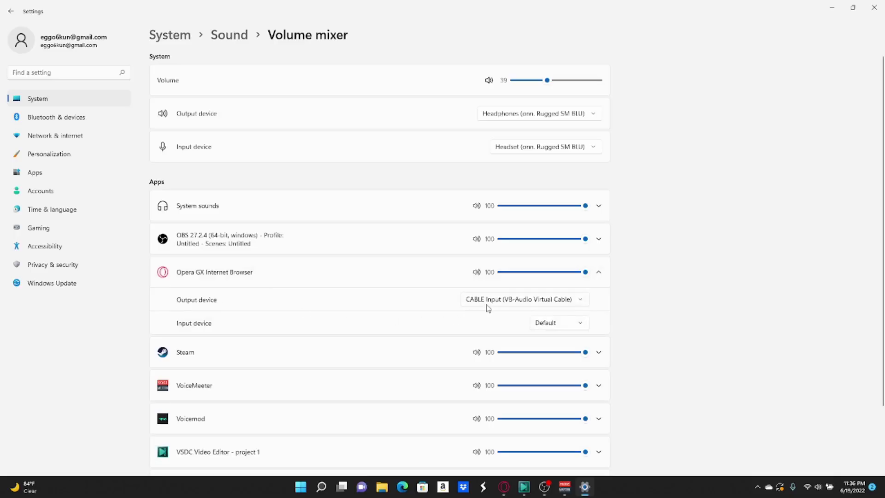
pyautogui.scroll(-2, 507, 295)
pyautogui.click(560, 236)
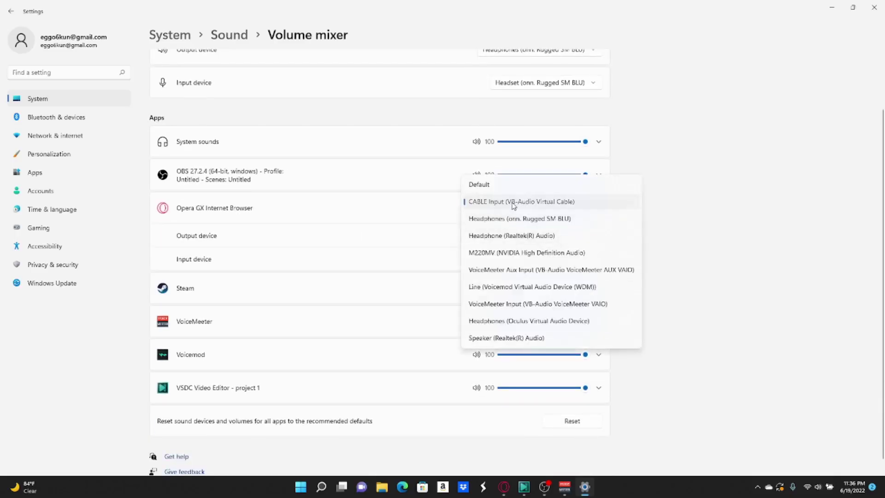
pyautogui.click(513, 203)
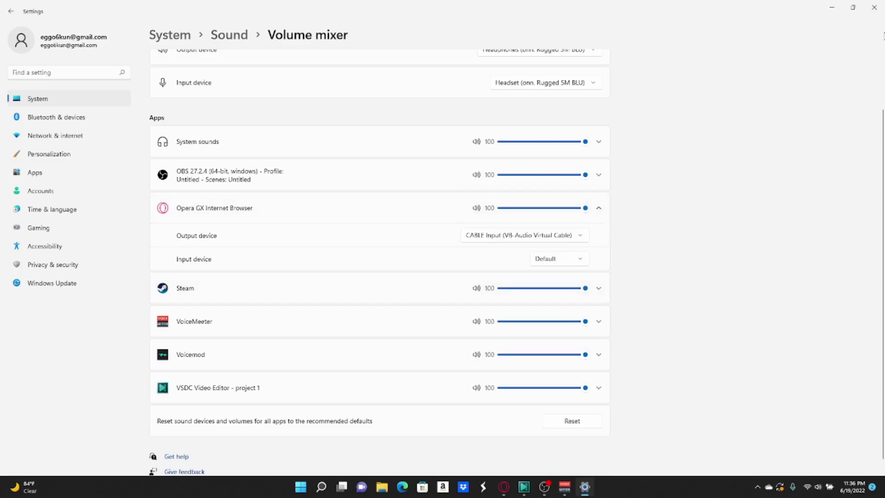
pyautogui.click(874, 7)
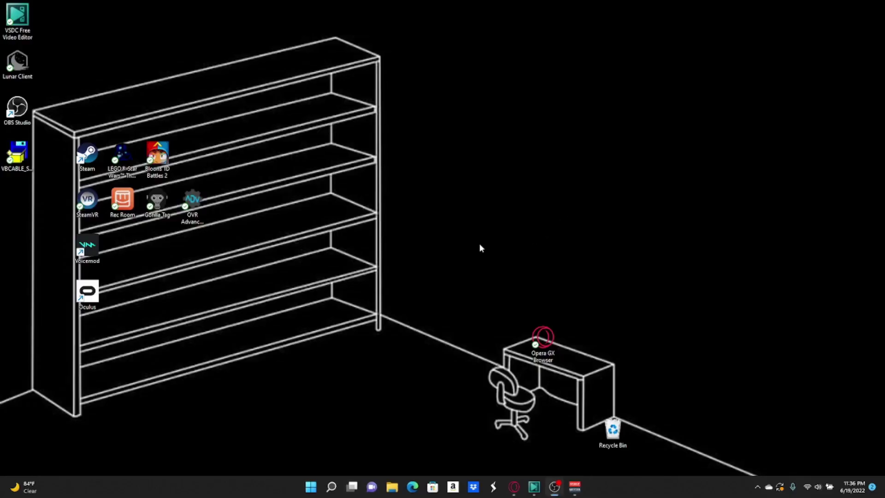
# Restore the Voicemeeter mixer with Opera GX in front on the VB-CABLE page.
pyautogui.click(575, 487)
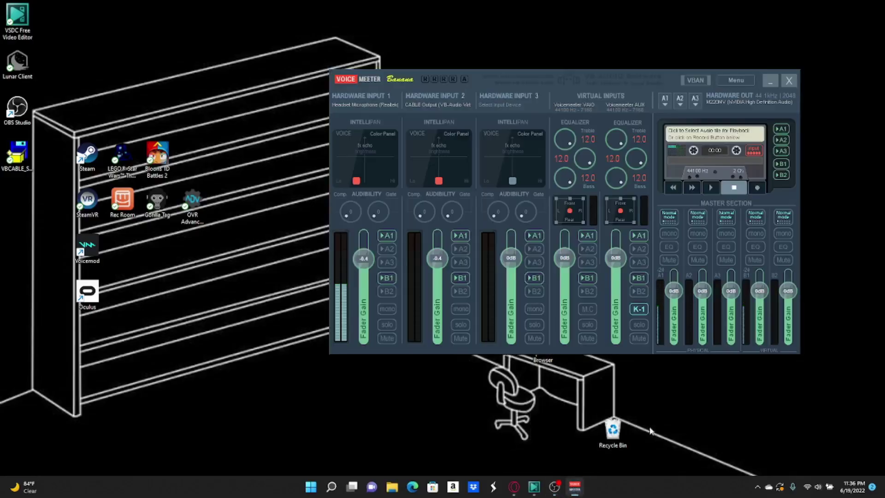
pyautogui.click(770, 83)
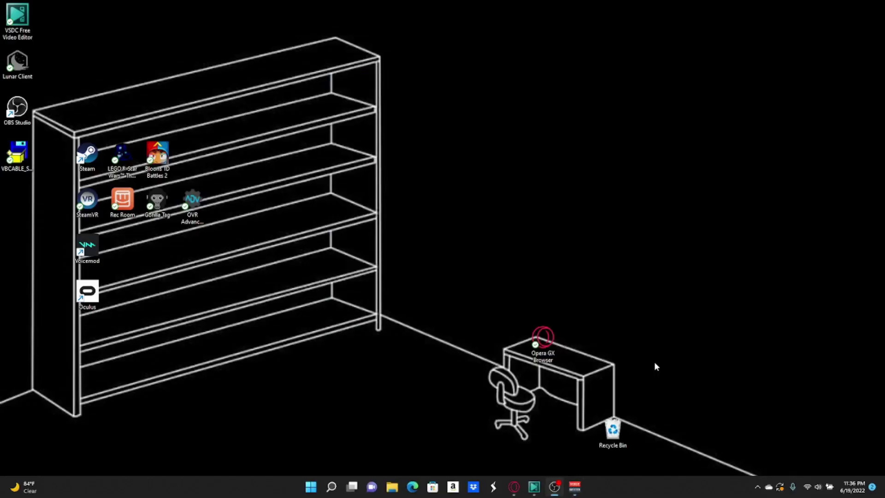
pyautogui.click(575, 487)
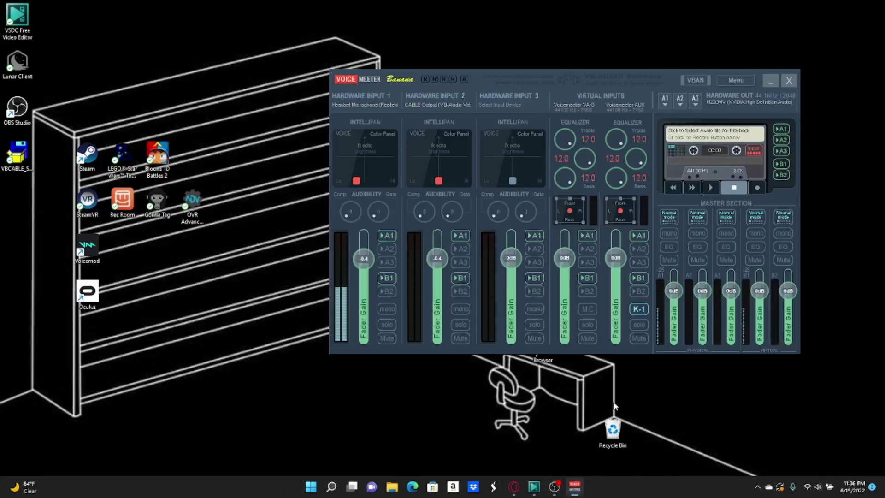
pyautogui.click(513, 487)
pyautogui.click(513, 487)
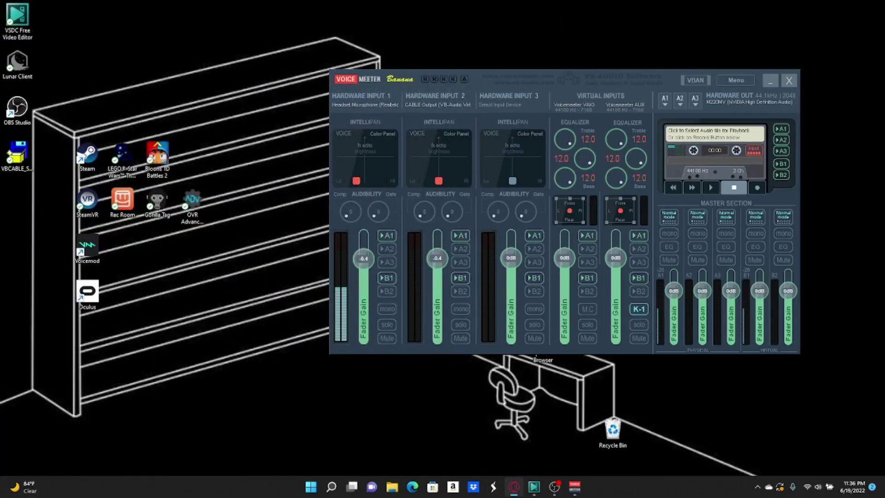
pyautogui.click(514, 487)
# Open a new tab, close both VB-Audio tabs, and go to YouTube.
pyautogui.moveTo(357, 66); pyautogui.dragTo(400, 54)
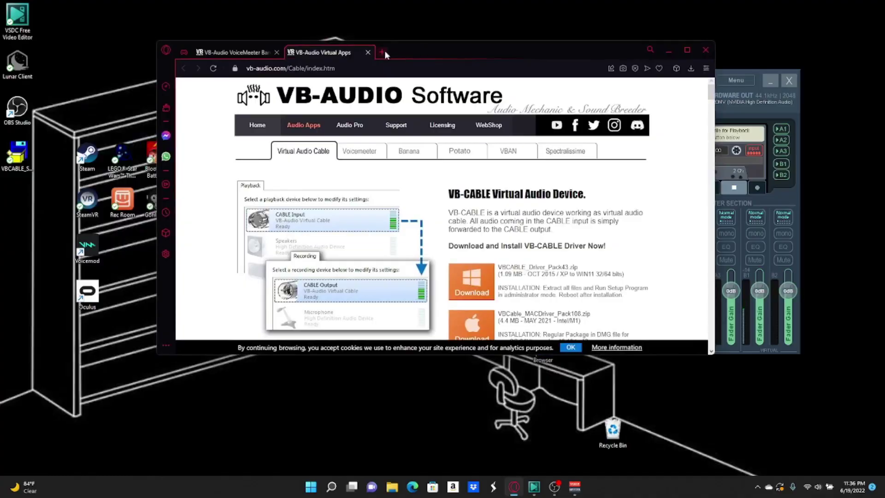
pyautogui.click(400, 54)
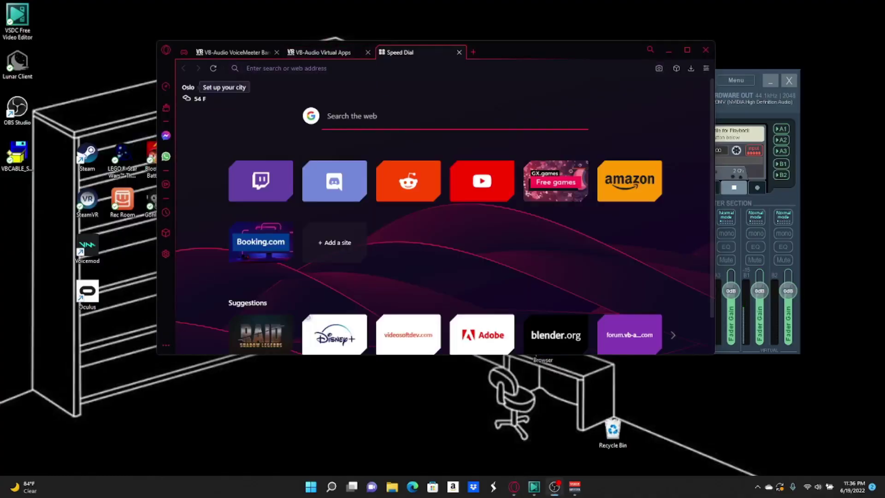
pyautogui.click(367, 52)
pyautogui.click(276, 52)
pyautogui.click(482, 187)
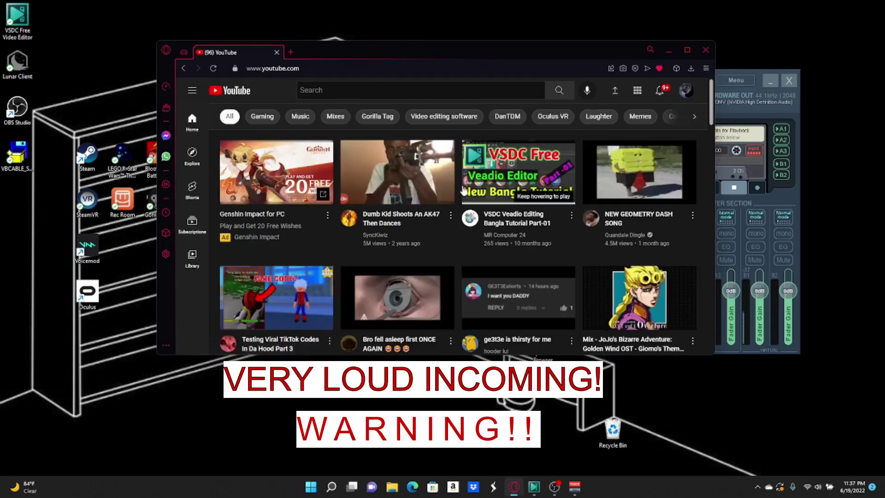
# Play the JoJo Golden Wind Giorno's Theme mix past the ad, pause it, and bring OBS forward.
pyautogui.moveTo(639, 297)
pyautogui.click(622, 298)
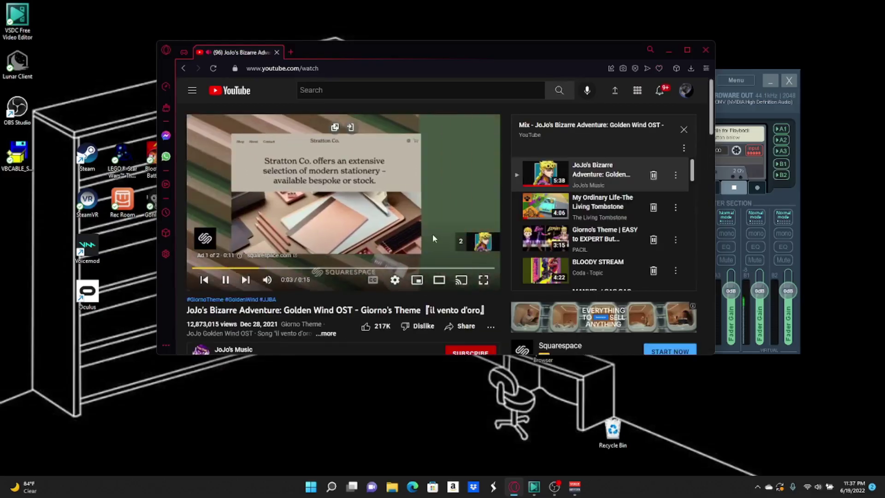
pyautogui.click(481, 242)
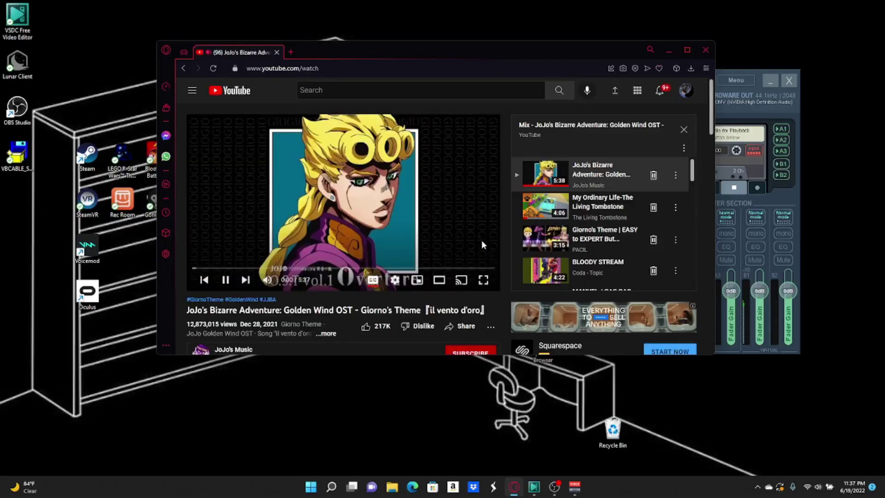
pyautogui.click(397, 230)
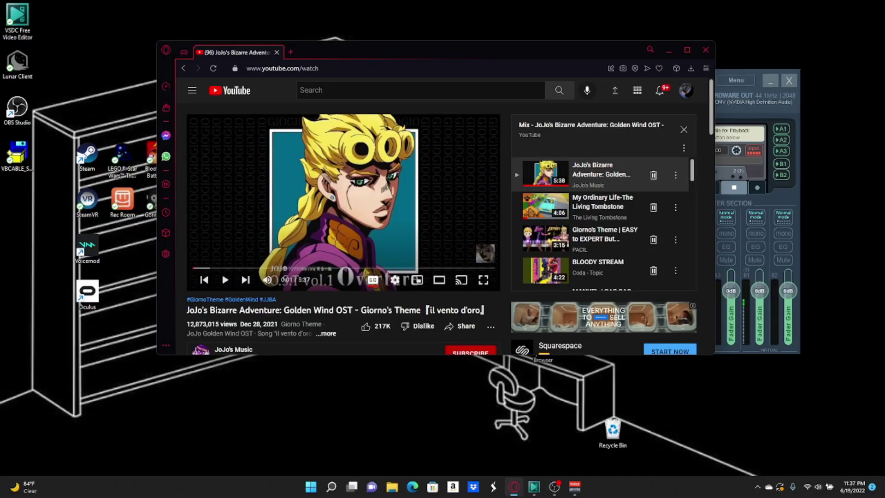
pyautogui.hotkey('alt', 'Tab')
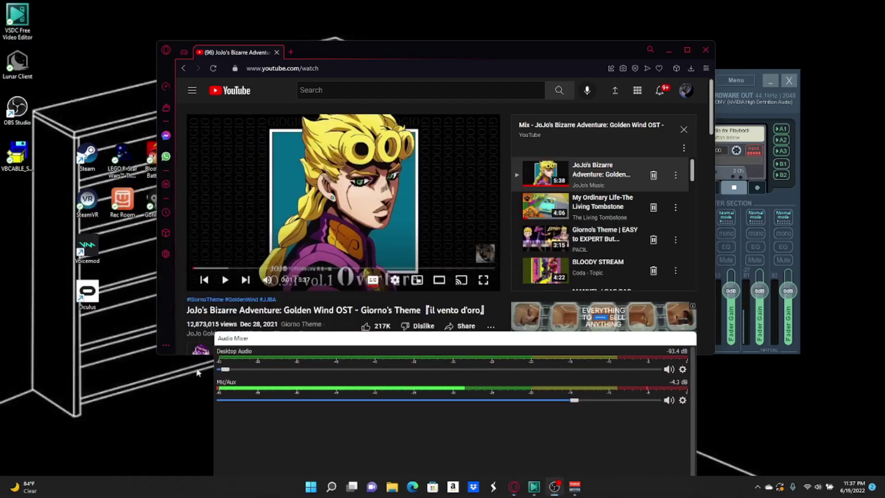
# Test the video's sound while adjusting OBS Desktop Audio, settling at about -5.7 dB.
pyautogui.moveTo(222, 369); pyautogui.dragTo(217, 369)
pyautogui.scroll(-1, 305, 233)
pyautogui.click(322, 191)
pyautogui.click(322, 191)
pyautogui.click(508, 370)
pyautogui.moveTo(509, 378)
pyautogui.mouseDown()
pyautogui.moveTo(393, 387)
pyautogui.moveTo(556, 370)
pyautogui.mouseUp()
pyautogui.moveTo(575, 339)
pyautogui.mouseDown()
pyautogui.moveTo(308, 403)
pyautogui.moveTo(2, 406)
pyautogui.mouseUp()
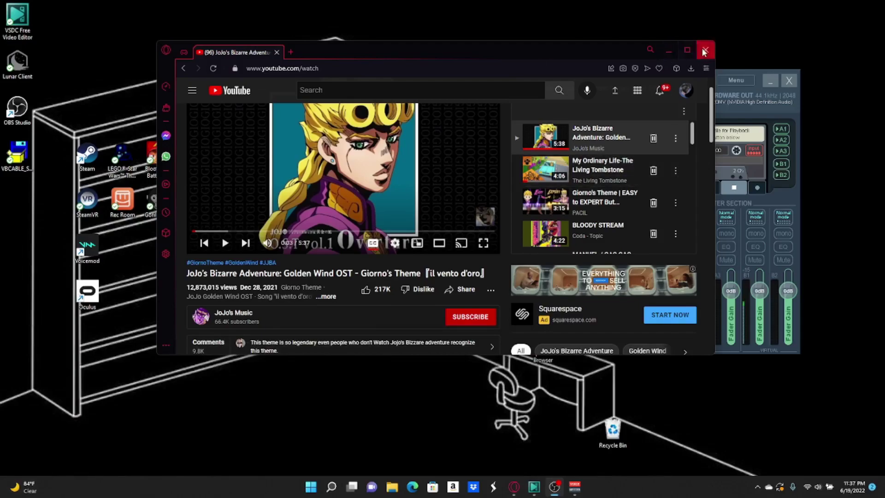
# Close the Opera GX window, leaving the Voicemeeter mixer visible.
pyautogui.click(669, 50)
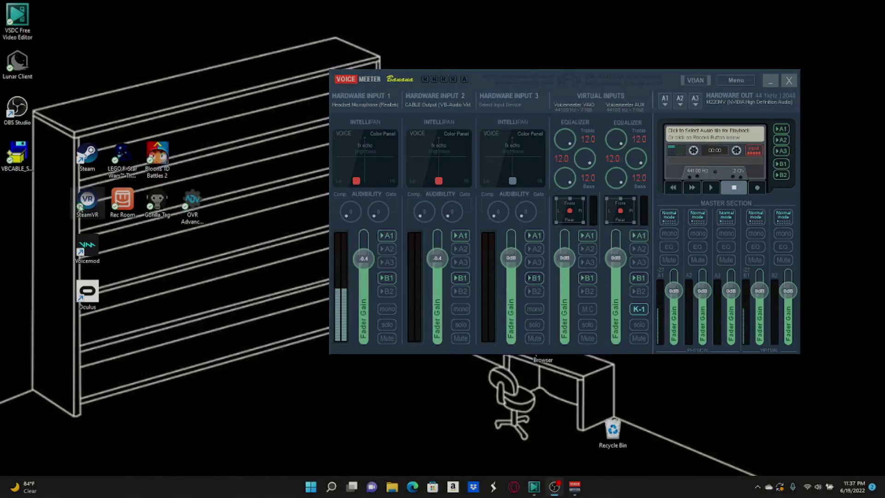